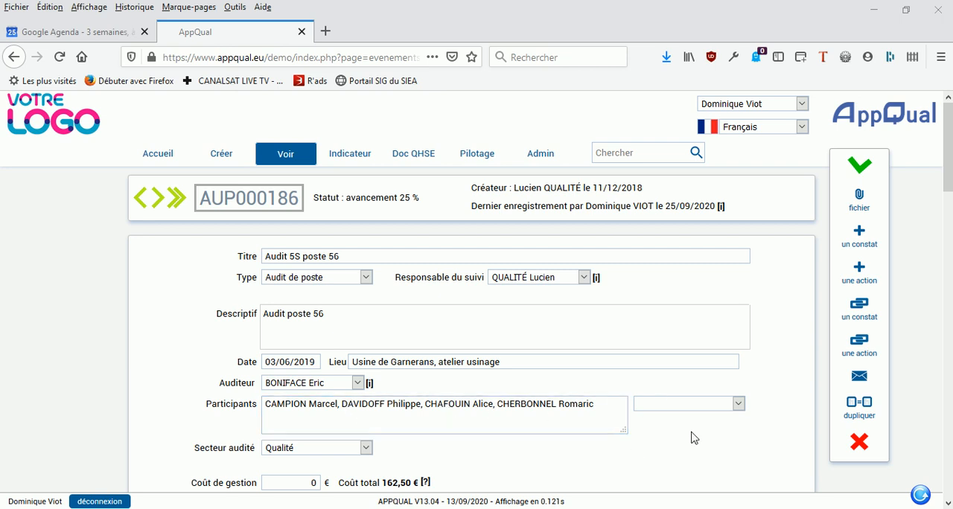
Step: Add one more participant to the audit from the staff list and enter another participant's full name by hand
click(709, 407)
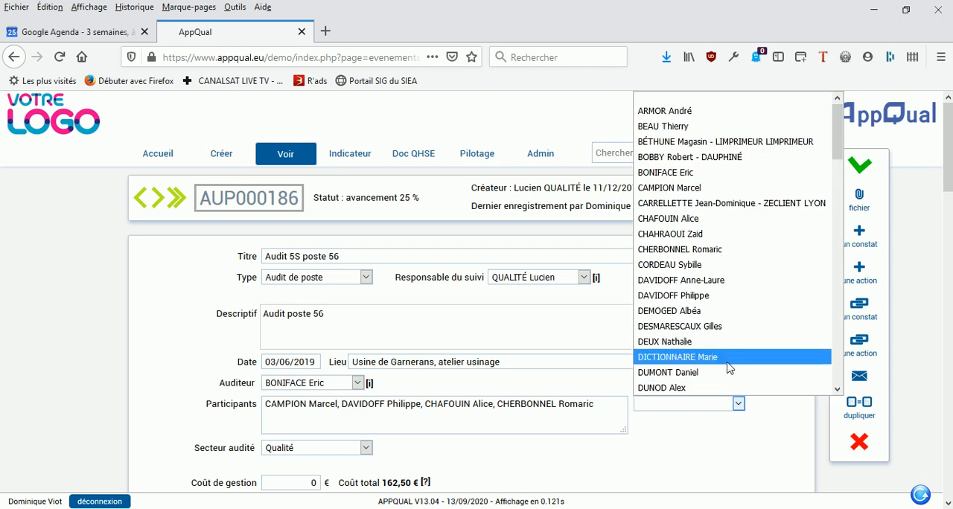
click(713, 372)
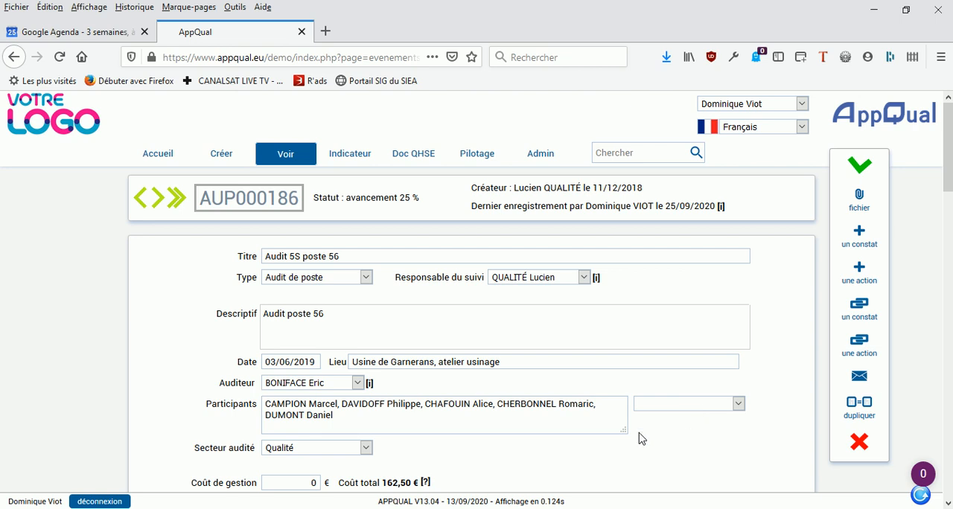
click(387, 422)
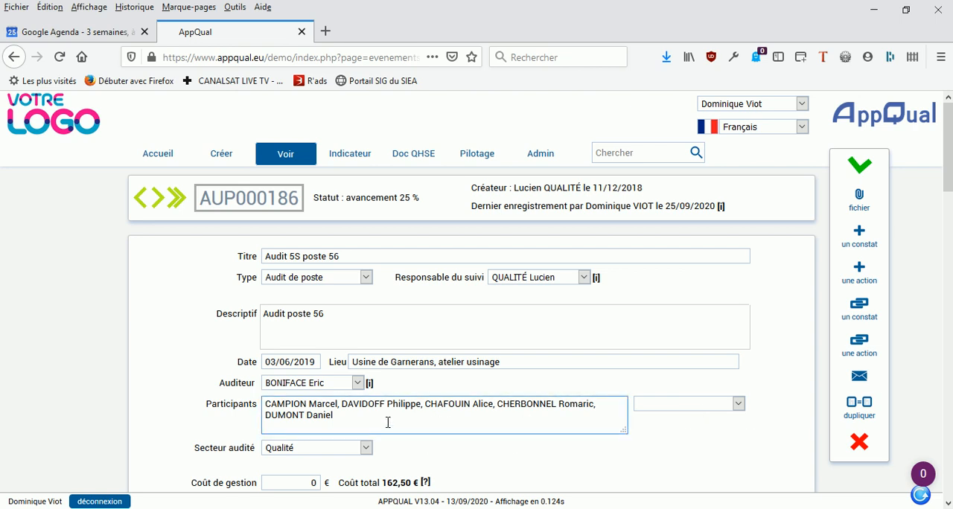
click(388, 422)
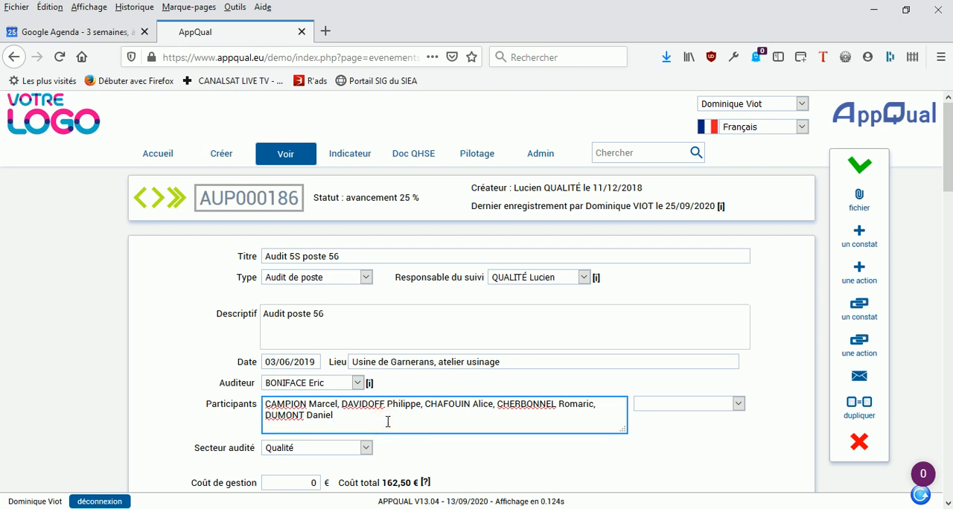
text(Robert TOTO)
Step: Review the answers, the number of displayed instructions and the comment in the "Documentation au poste" section
scroll(470, 457, down, 3)
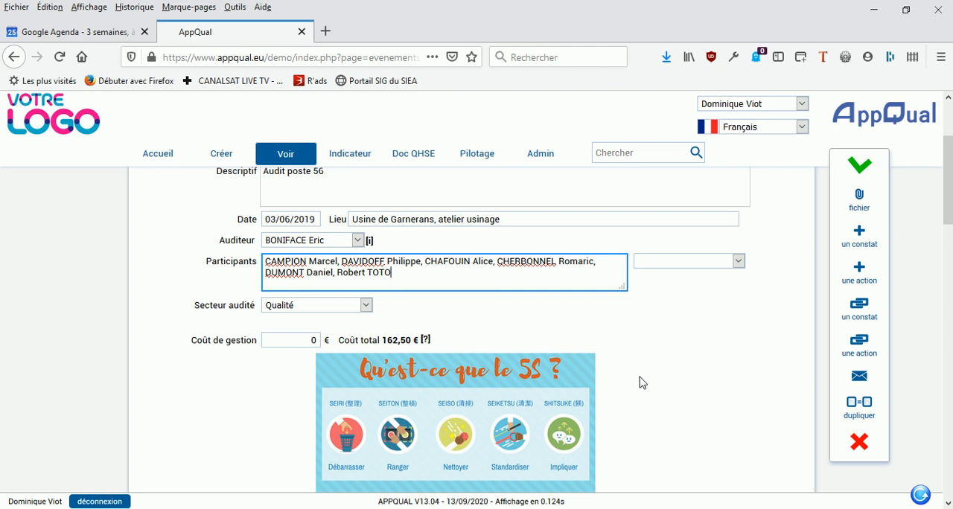
scroll(700, 354, down, 2)
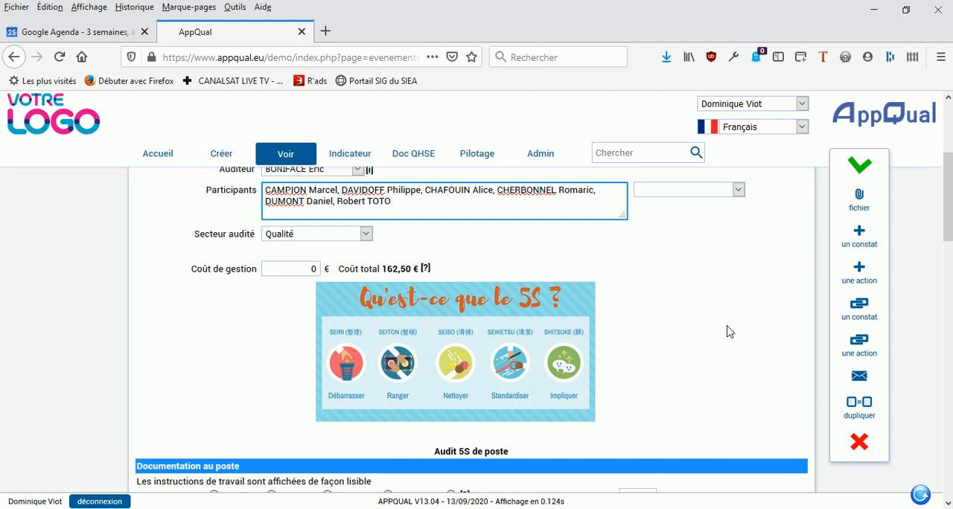
scroll(728, 331, down, 6)
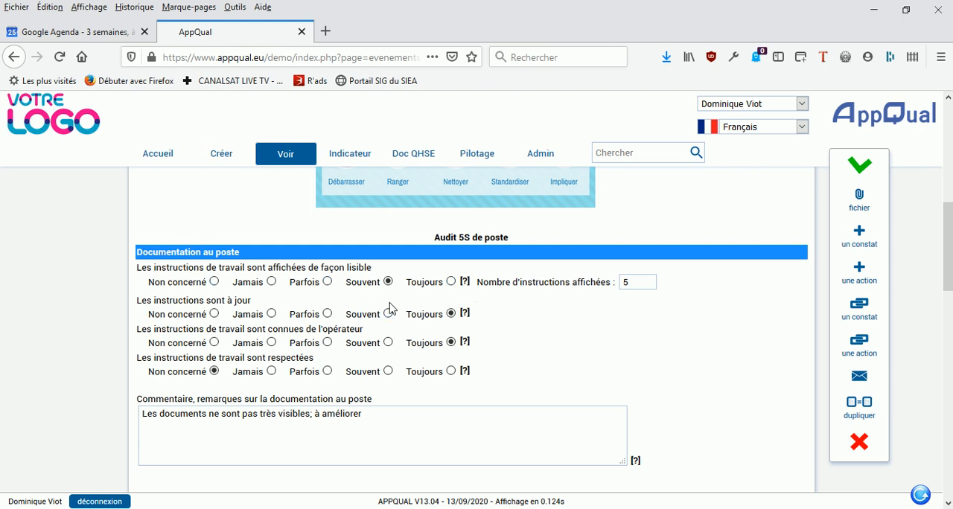
click(451, 282)
click(365, 283)
double_click(644, 282)
click(394, 427)
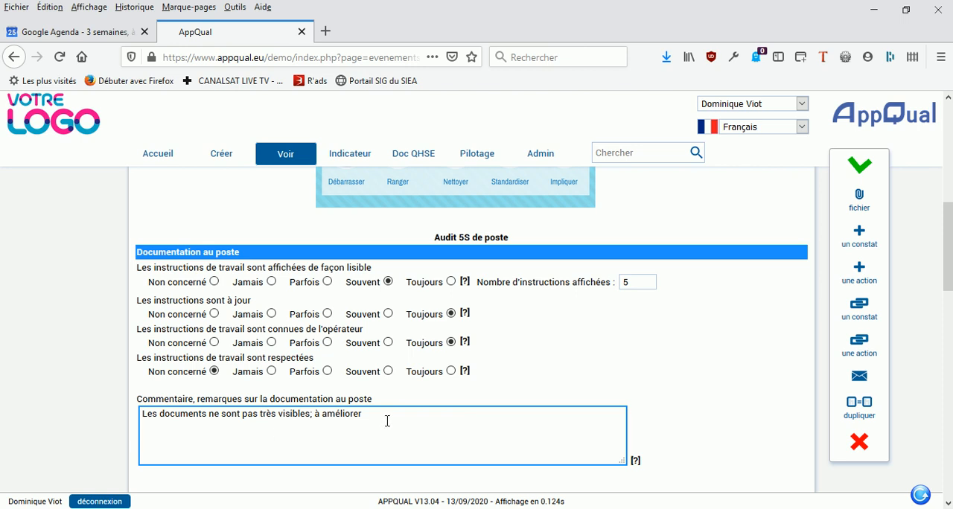
scroll(679, 342, down, 3)
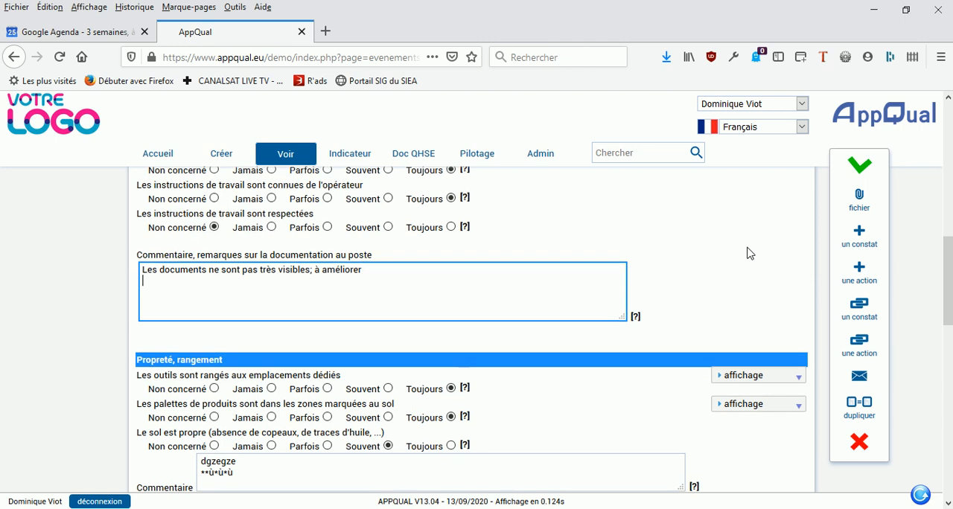
Step: Display the illustration for the question "Les outils sont rangés aux emplacements dédiés"
scroll(741, 250, down, 2)
click(802, 309)
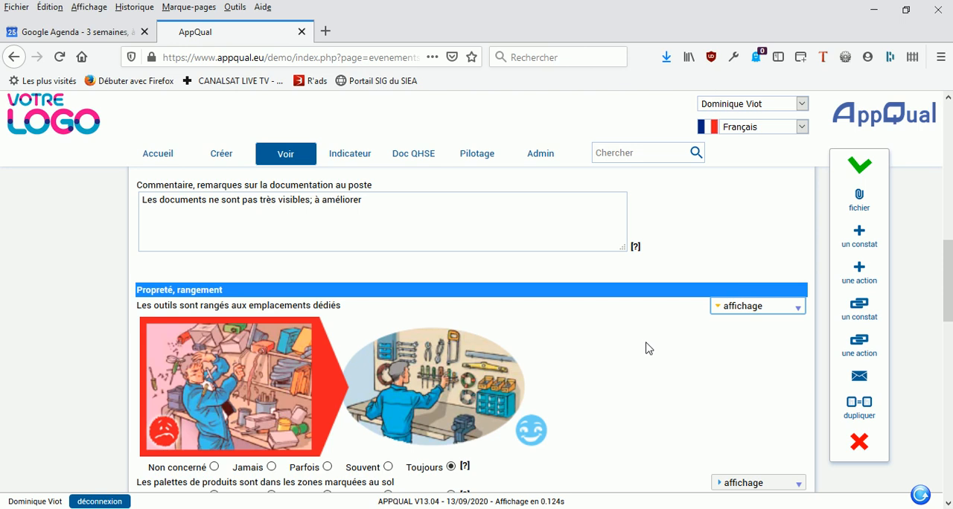
scroll(648, 351, down, 2)
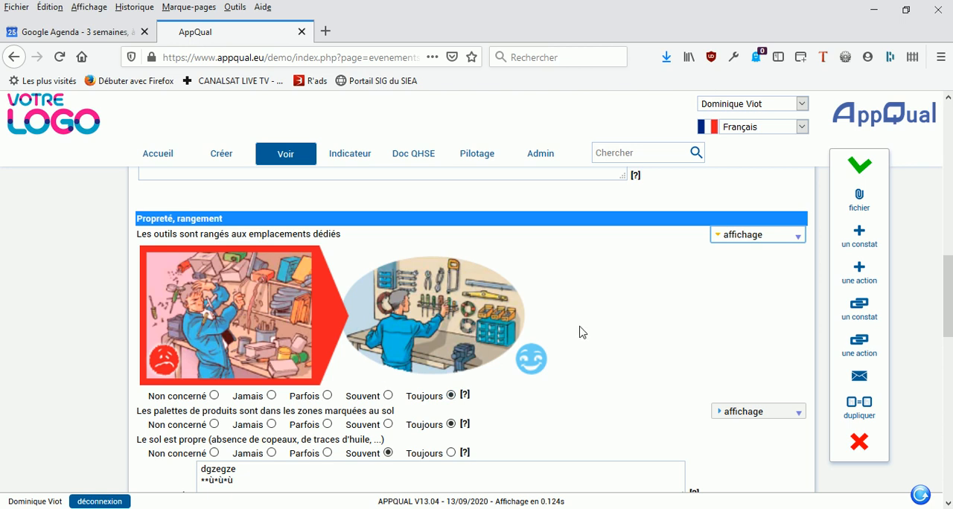
scroll(581, 331, down, 2)
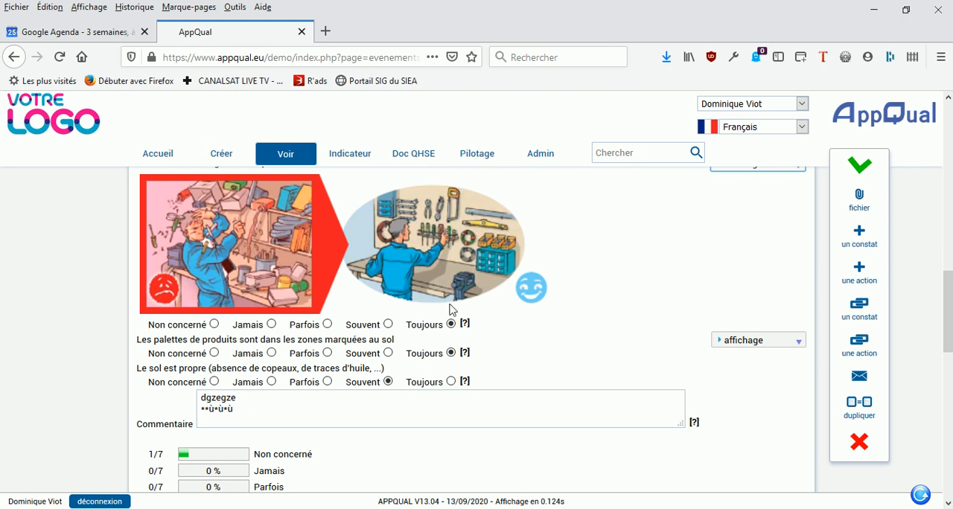
Step: Answer "Souvent" to "Les palettes de produits sont dans les zones marquées au sol" and save the audit
scroll(484, 364, down, 2)
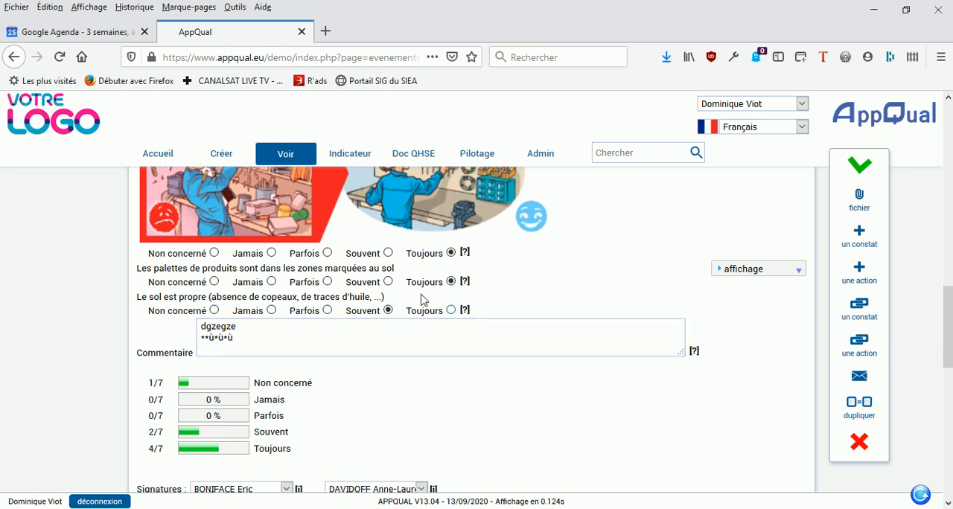
click(388, 281)
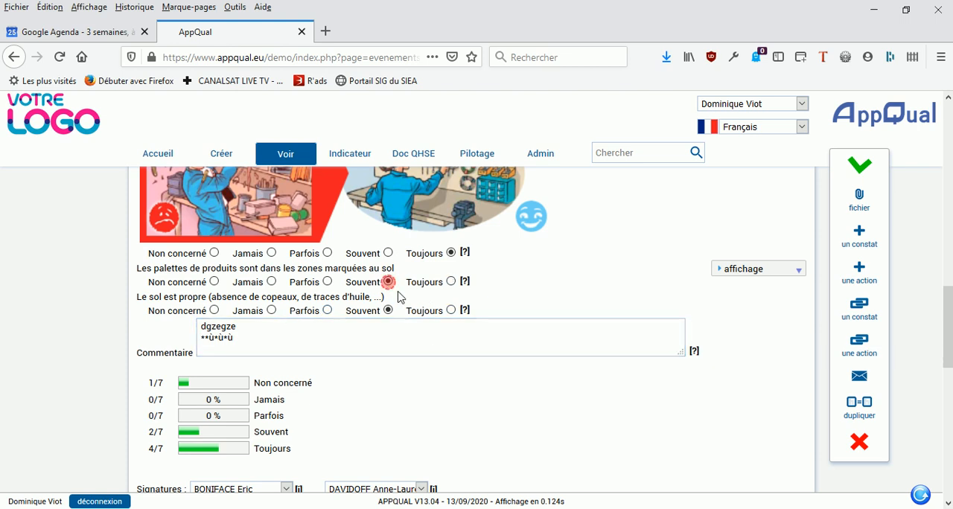
click(859, 166)
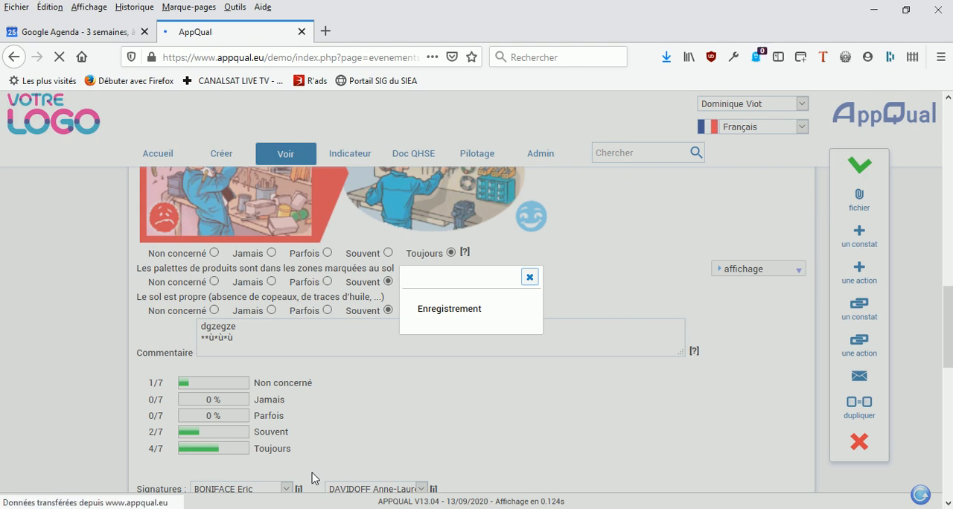
Step: Draw two freehand signatures side by side in the Signatures area and save the audit
scroll(490, 393, down, 5)
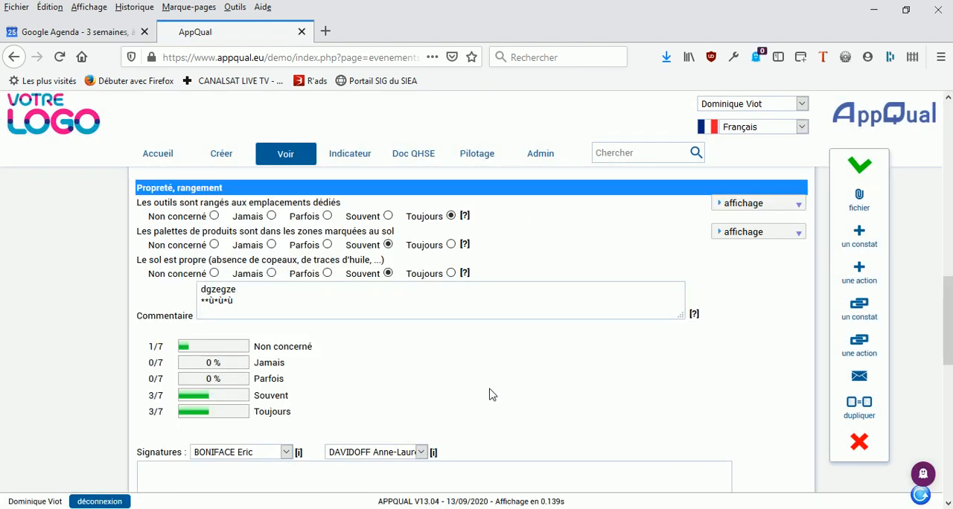
scroll(697, 245, down, 2)
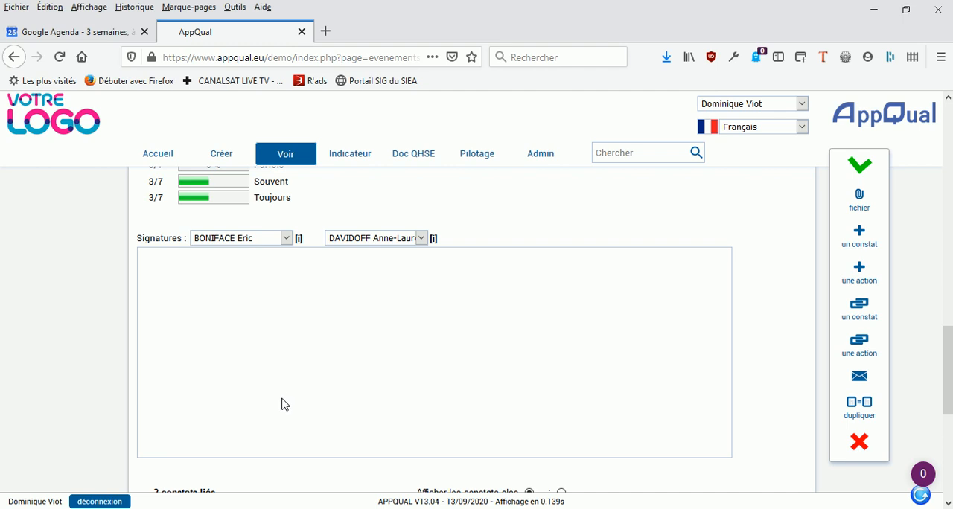
mouse_move(199, 308)
mouse_down()
mouse_move(196, 451)
mouse_move(234, 362)
mouse_move(272, 360)
mouse_up()
mouse_move(598, 314)
mouse_down()
mouse_move(464, 347)
mouse_move(547, 384)
mouse_up()
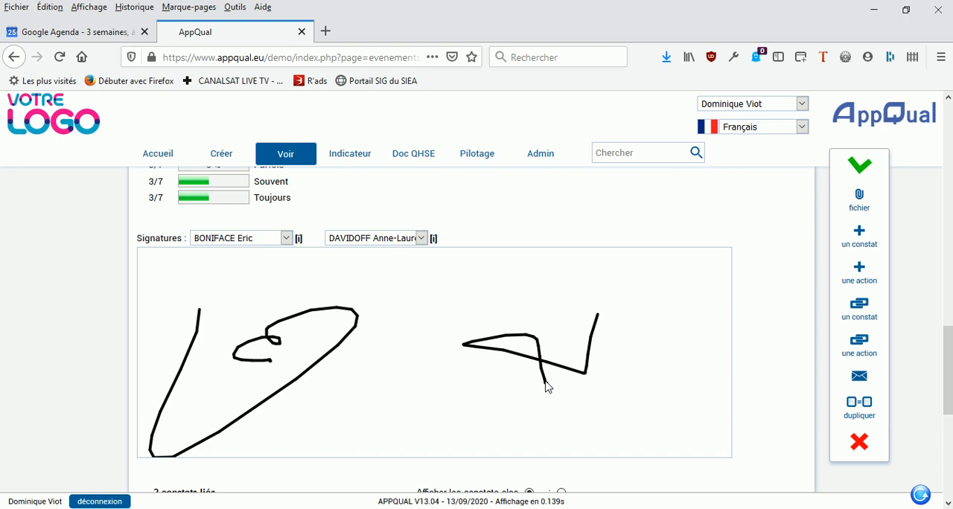
click(859, 165)
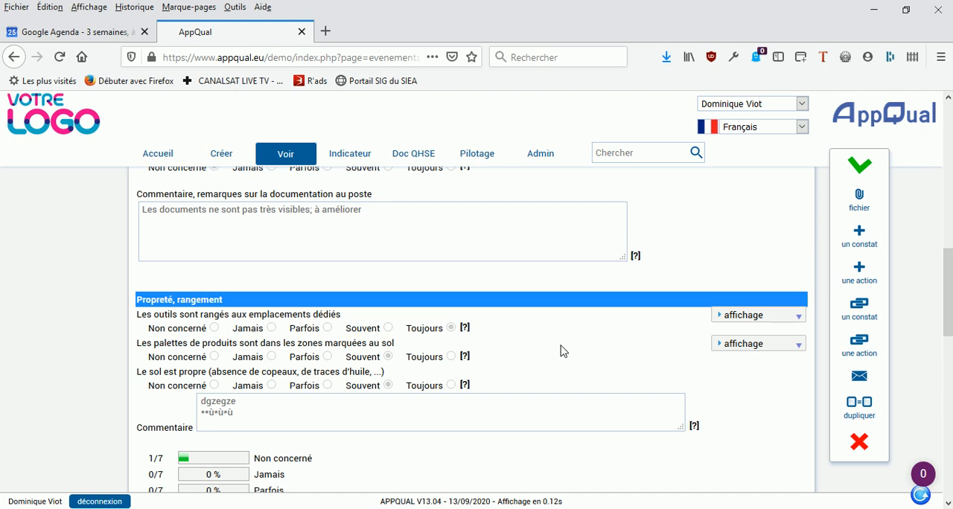
Step: Delete the recorded signatures from the audit
scroll(563, 350, down, 5)
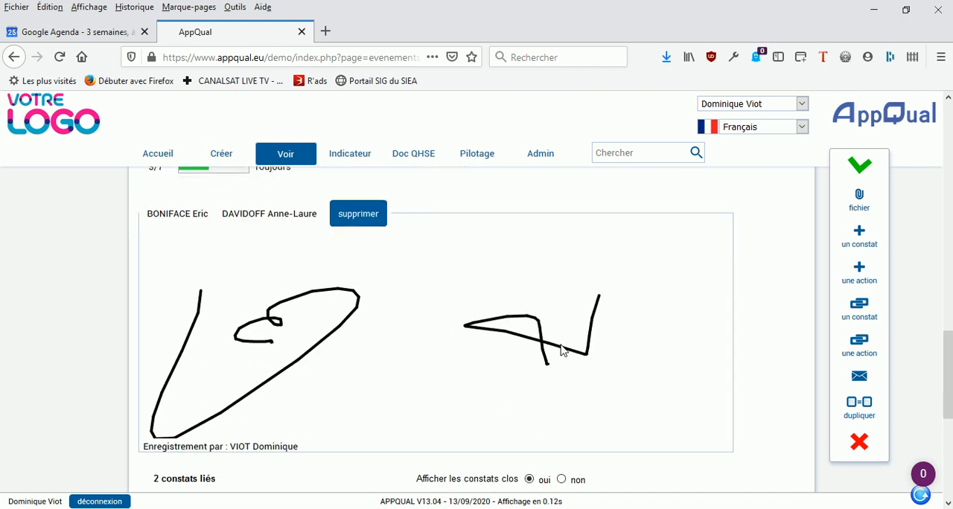
scroll(562, 351, down, 2)
scroll(561, 349, up, 4)
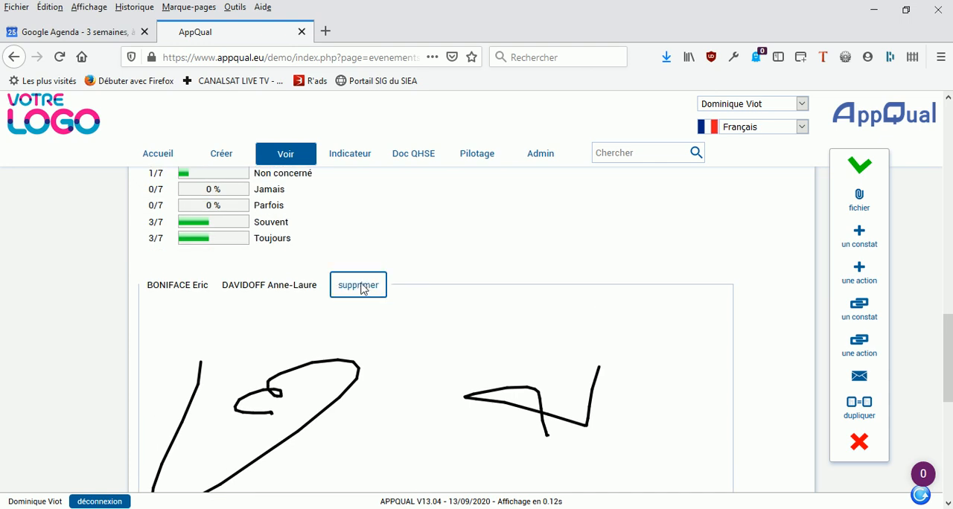
click(360, 287)
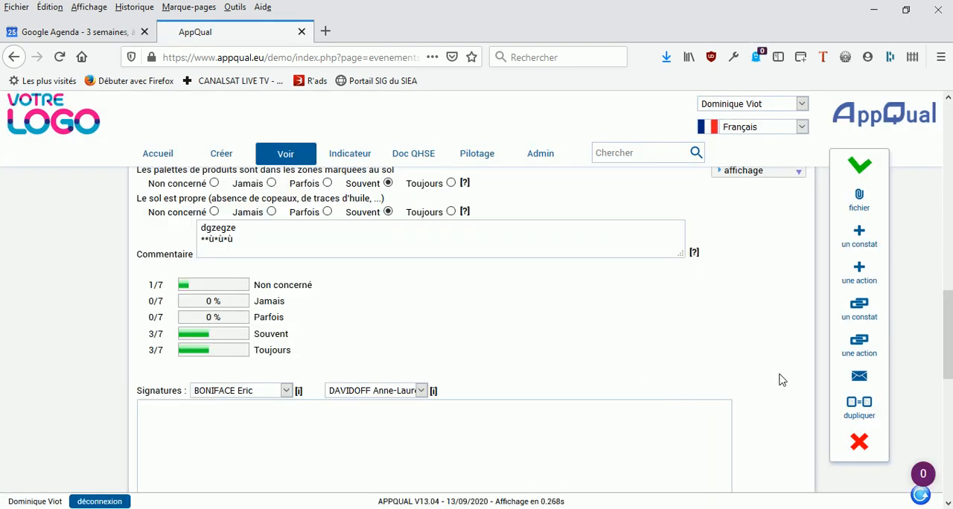
Step: Answer "Jamais" to "Les instructions de travail sont affichées de façon lisible" and save the audit
scroll(780, 373, up, 1)
scroll(780, 373, up, 5)
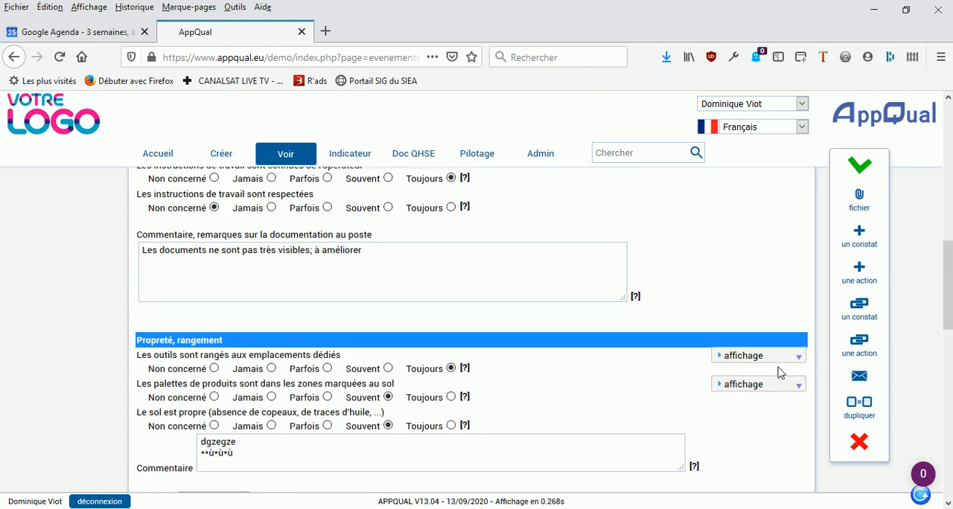
drag(947, 293, 942, 277)
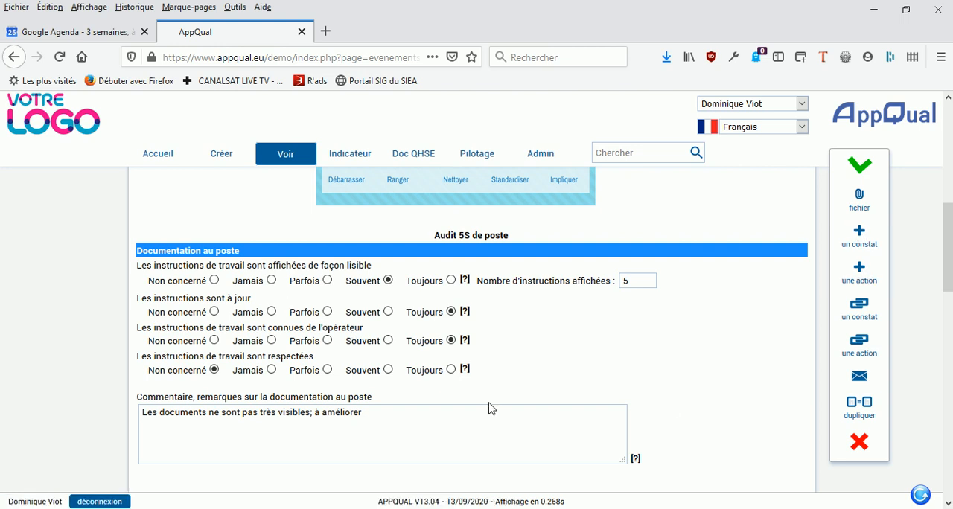
click(271, 280)
click(858, 166)
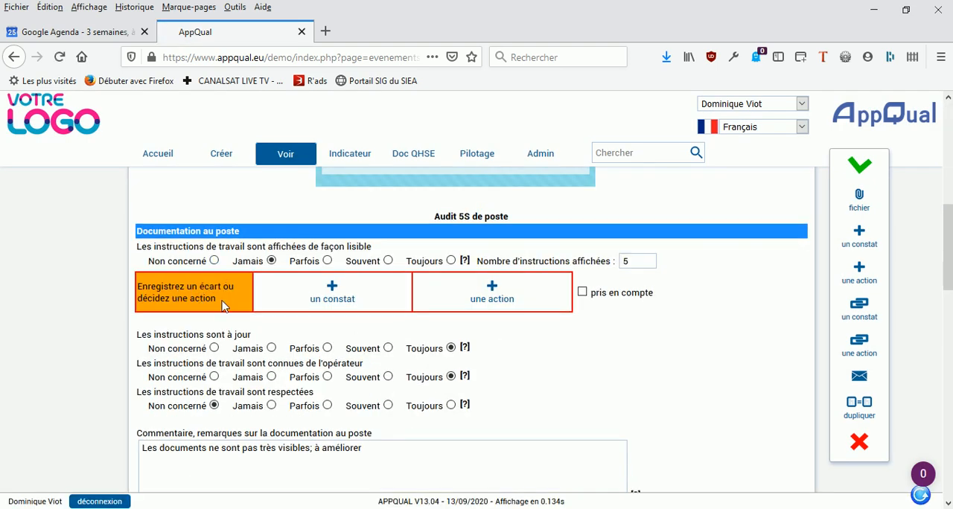
Step: Create a linked finding of type Ecart for the "Jamais" answer with the prefilled title and description, and check the linked findings list
click(334, 294)
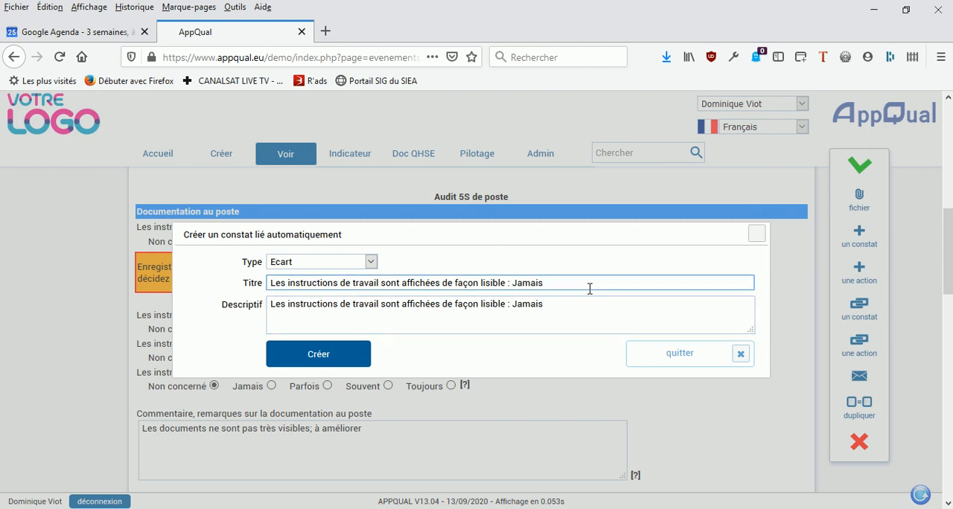
click(320, 356)
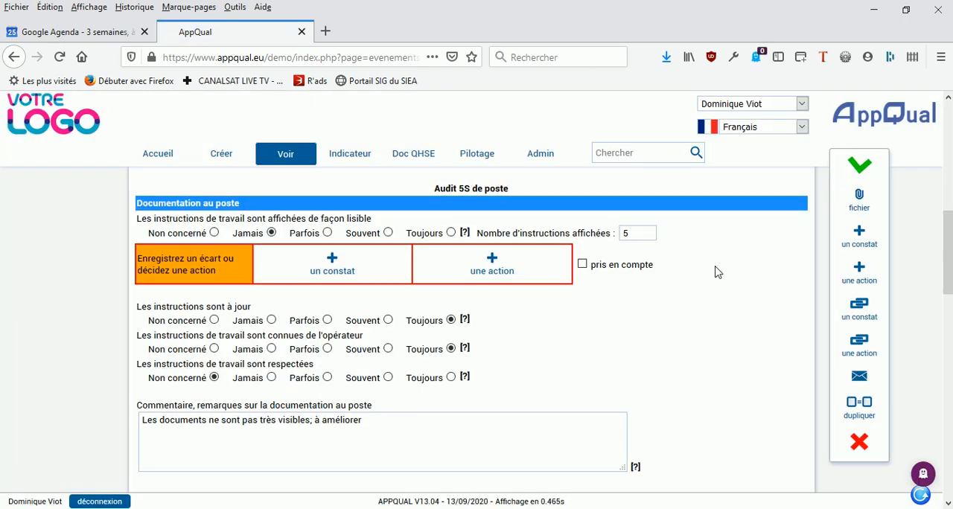
scroll(717, 273, down, 10)
scroll(724, 276, down, 2)
double_click(173, 285)
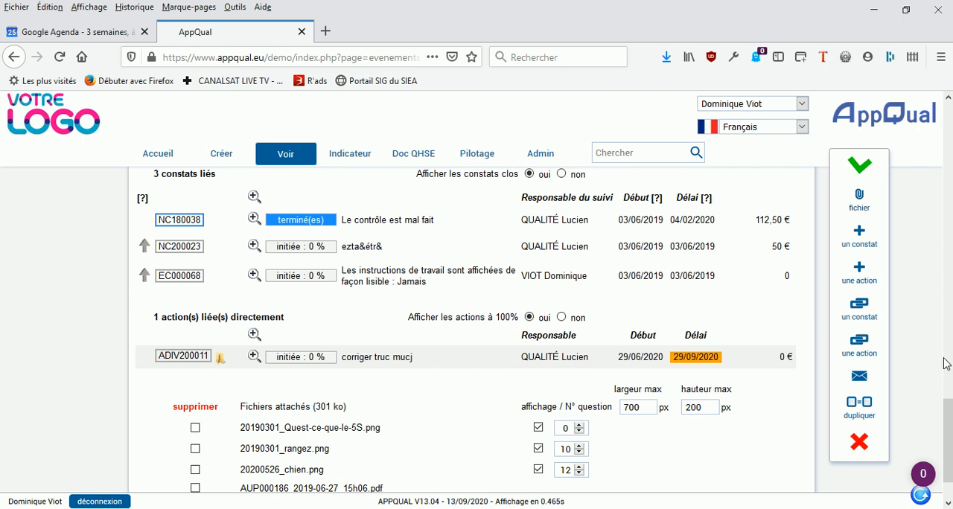
Step: Mark the deviation alert under the "Jamais" answer as "pris en compte" and save the audit
drag(949, 439, 919, 218)
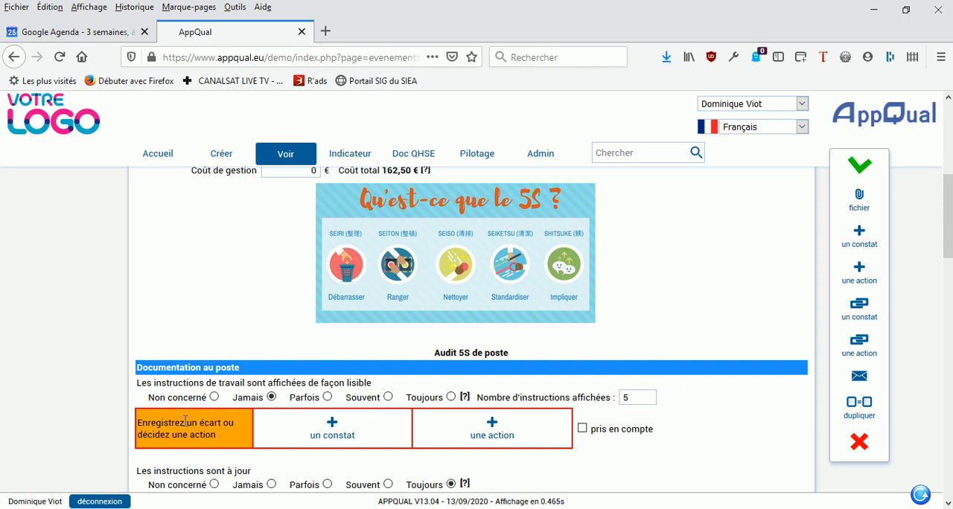
click(583, 429)
click(856, 170)
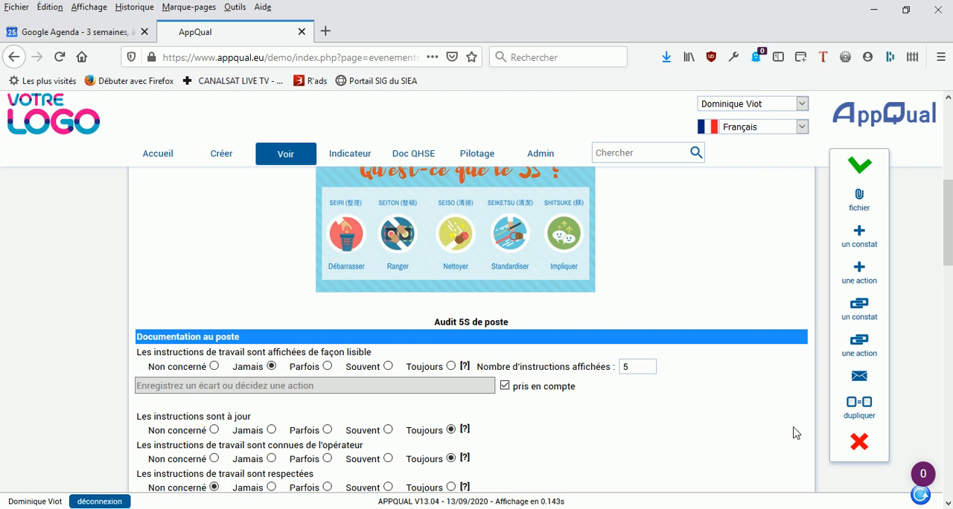
Step: Examine the audit's remaining answers, the answer statistics and the list of linked findings
drag(949, 246, 944, 277)
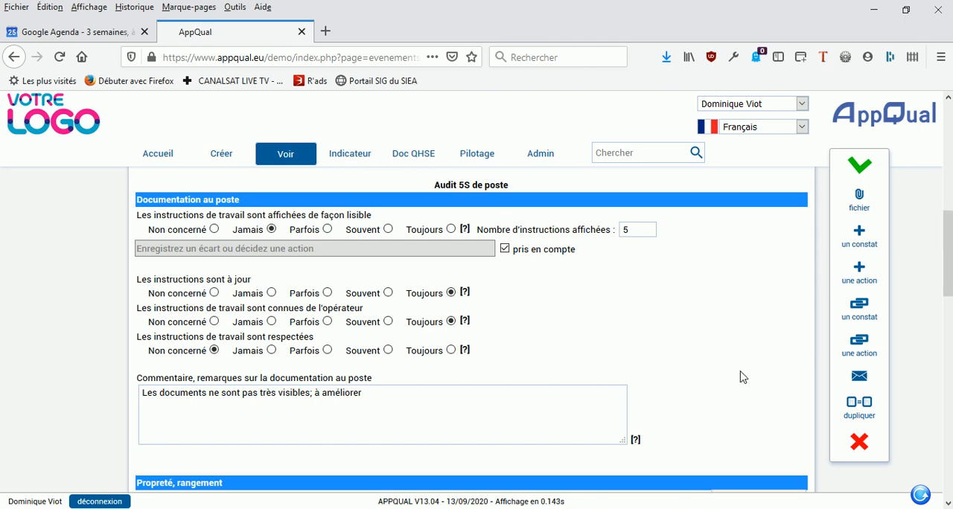
scroll(679, 385, down, 2)
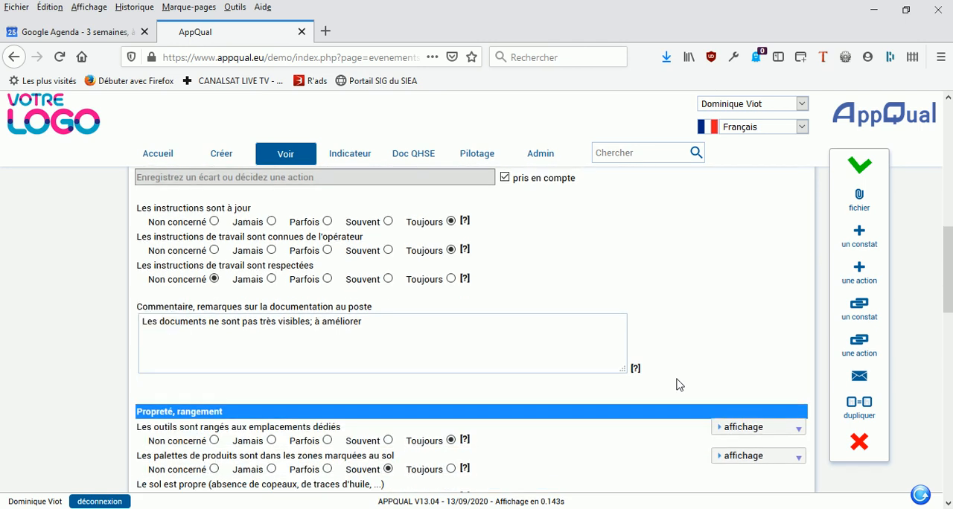
scroll(680, 385, down, 2)
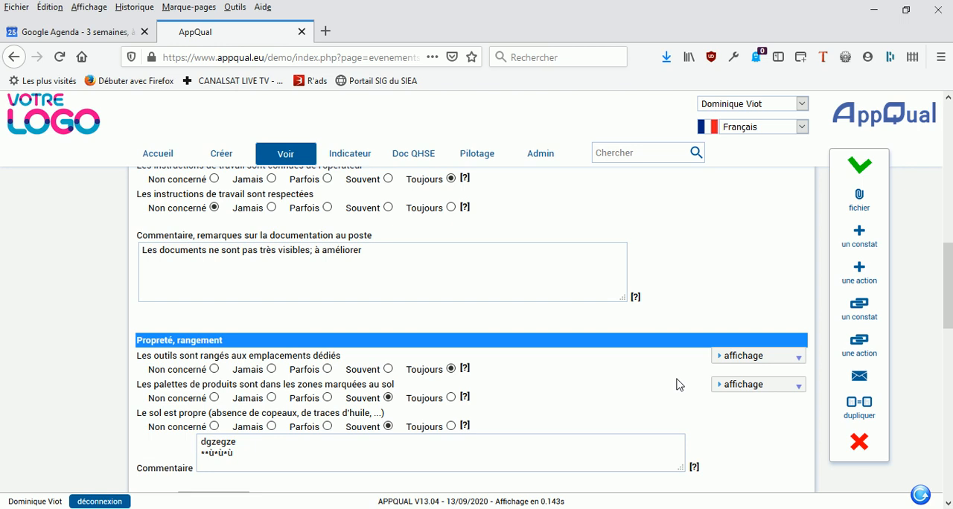
scroll(679, 385, down, 6)
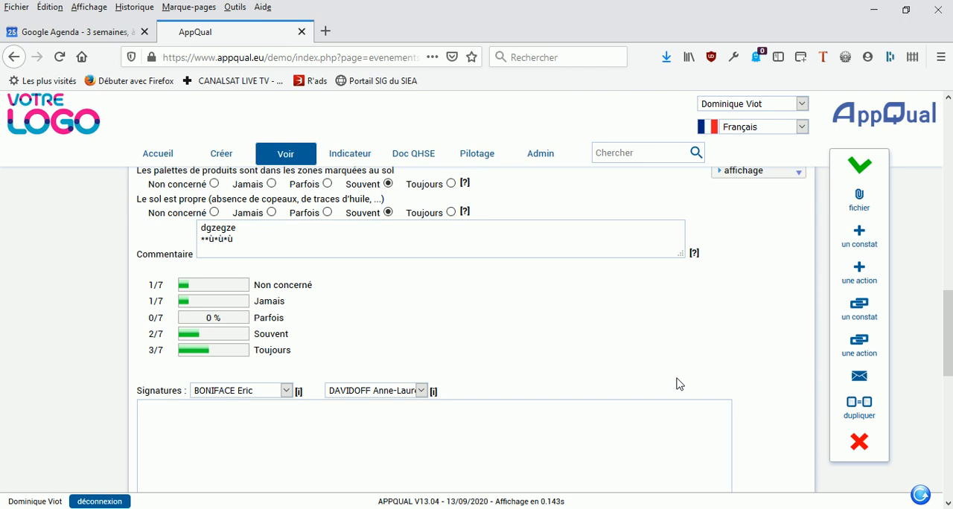
scroll(677, 384, down, 5)
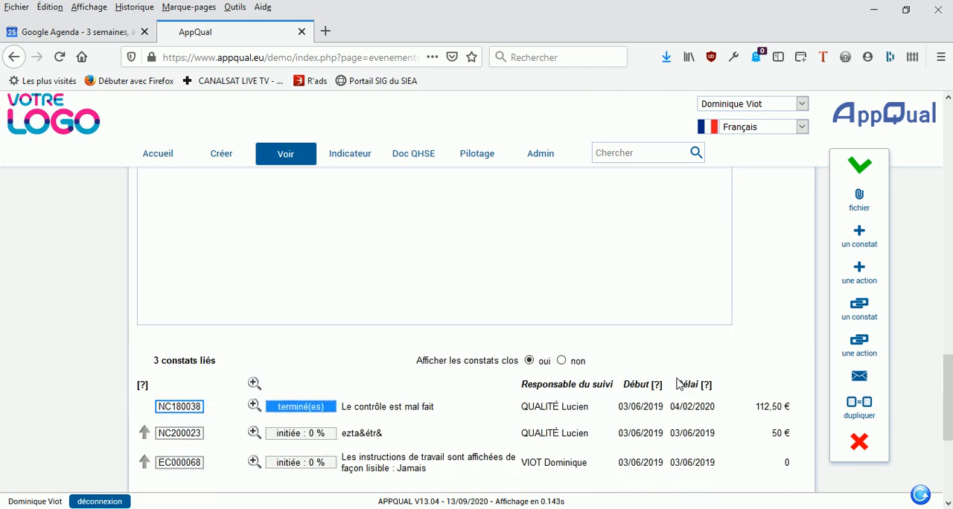